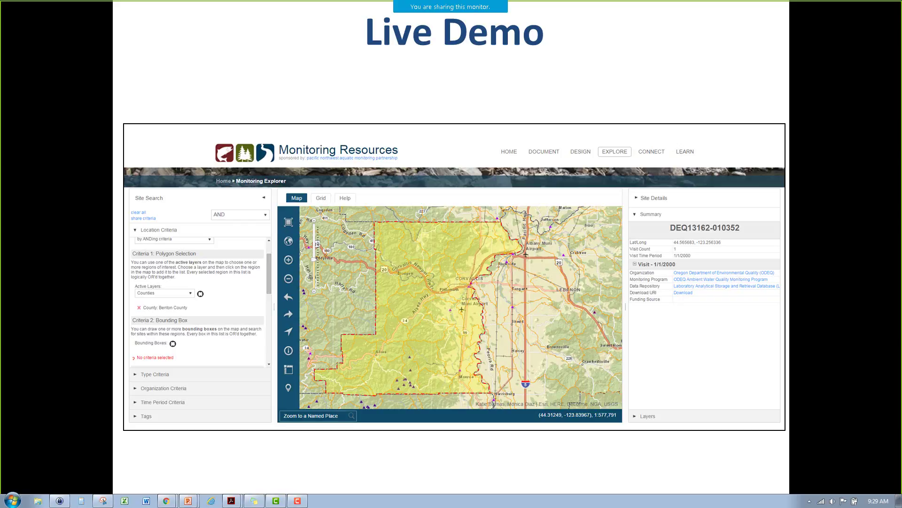
Step: Switch to the Monitoring Resources website in Chrome and open its Glossary page
click(165, 501)
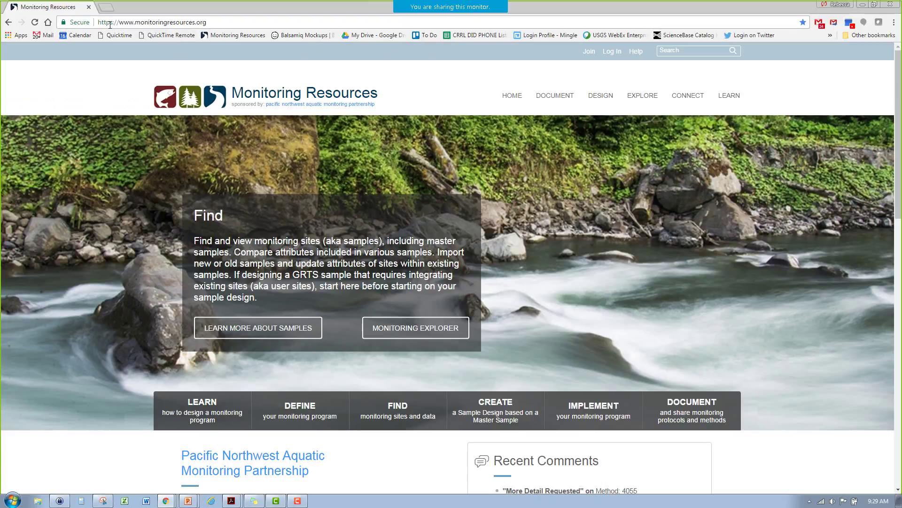
click(146, 21)
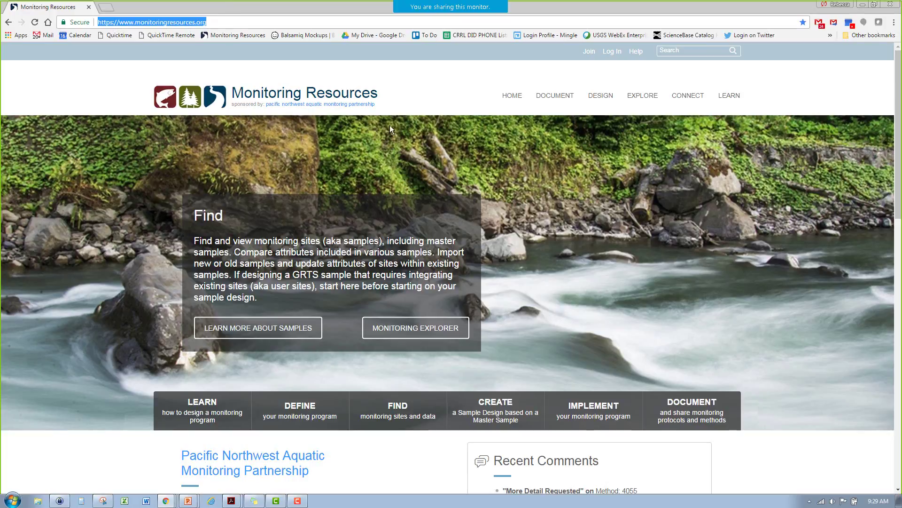
click(426, 89)
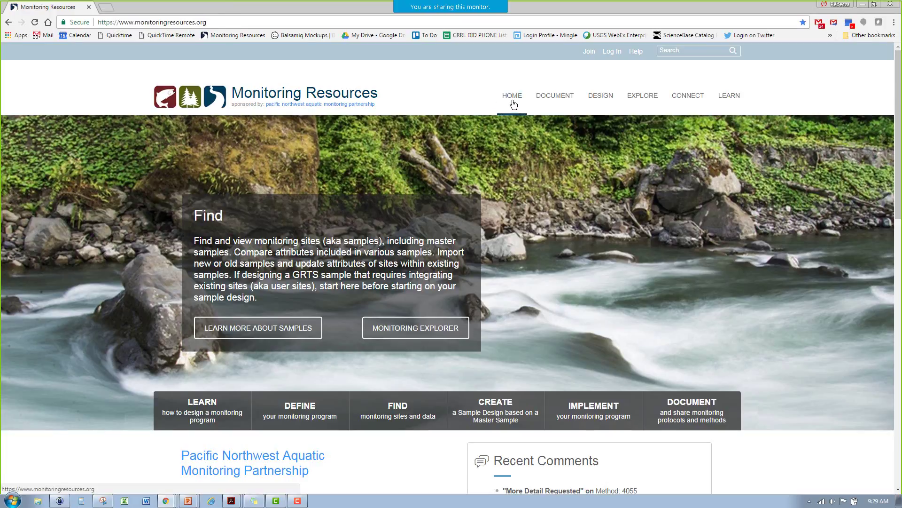
mouse_move(545, 97)
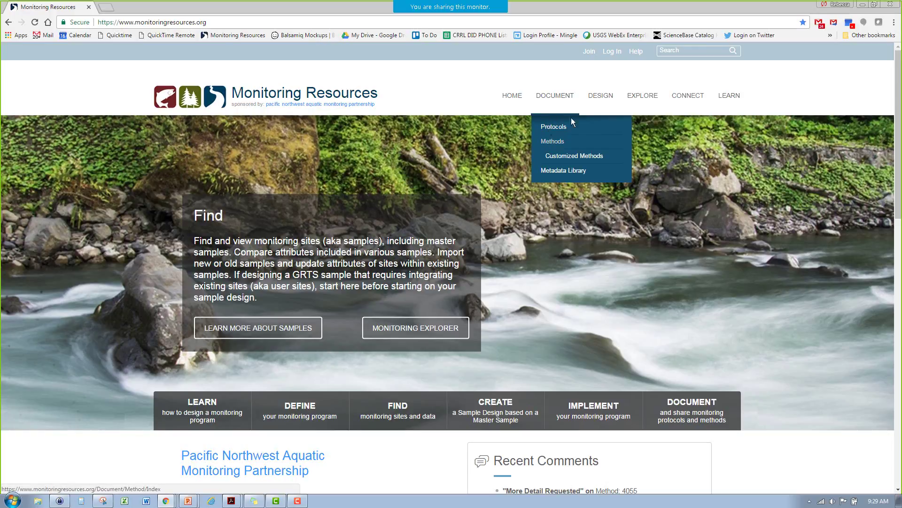
mouse_move(597, 98)
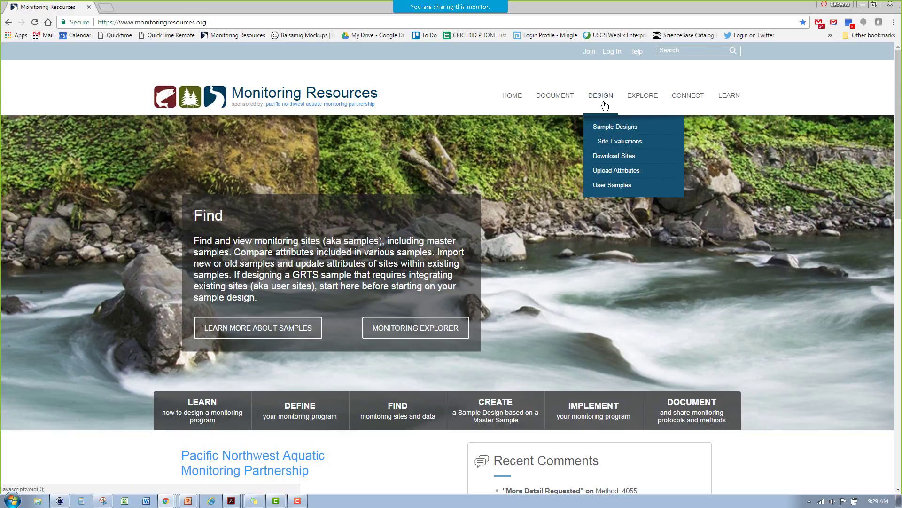
mouse_move(734, 100)
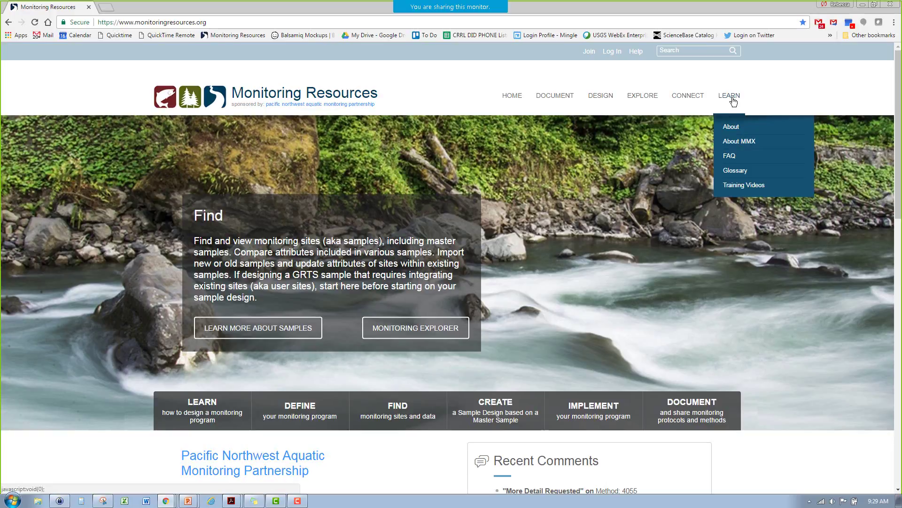
click(738, 173)
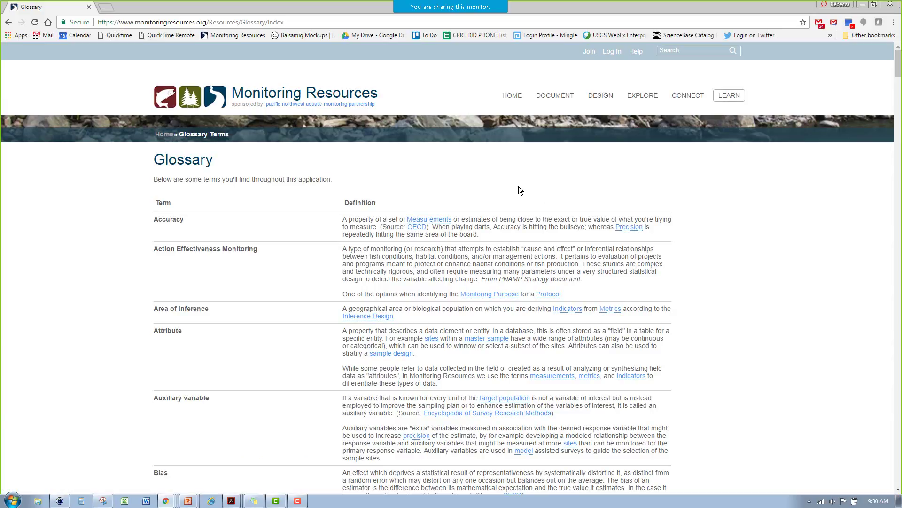
Step: View the definition of the linked term Measurements in the Accuracy entry, and close it
click(429, 221)
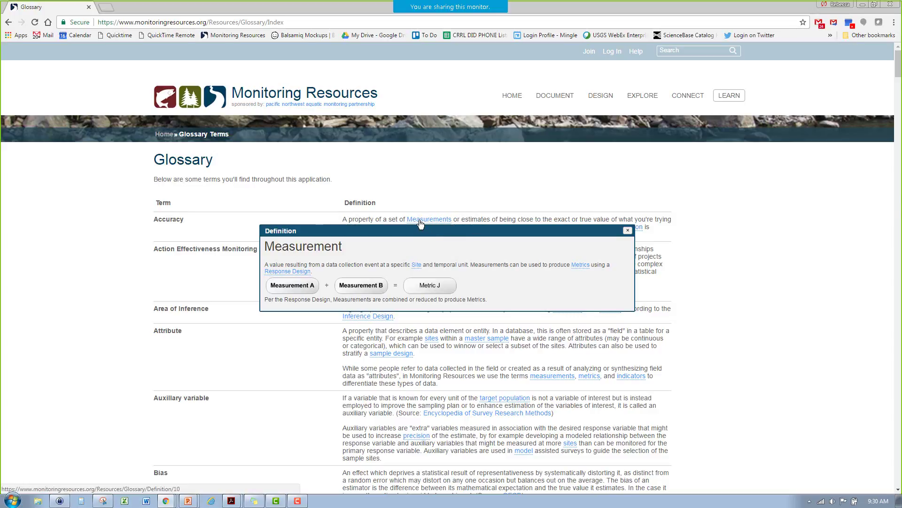
click(628, 230)
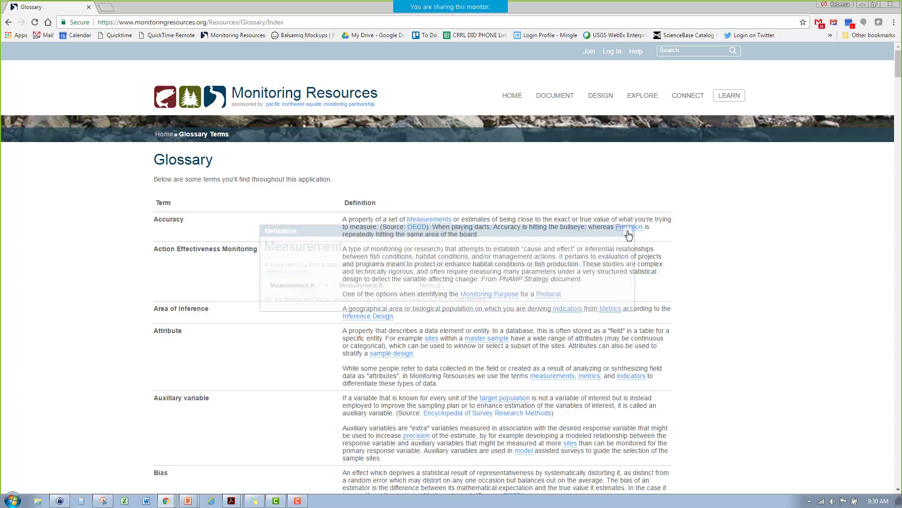
scroll(484, 233, down, 2)
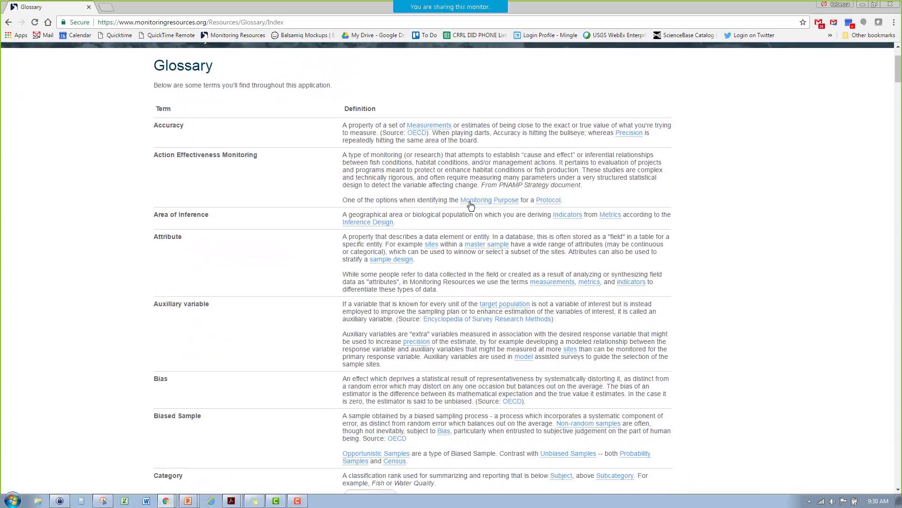
scroll(494, 297, up, 2)
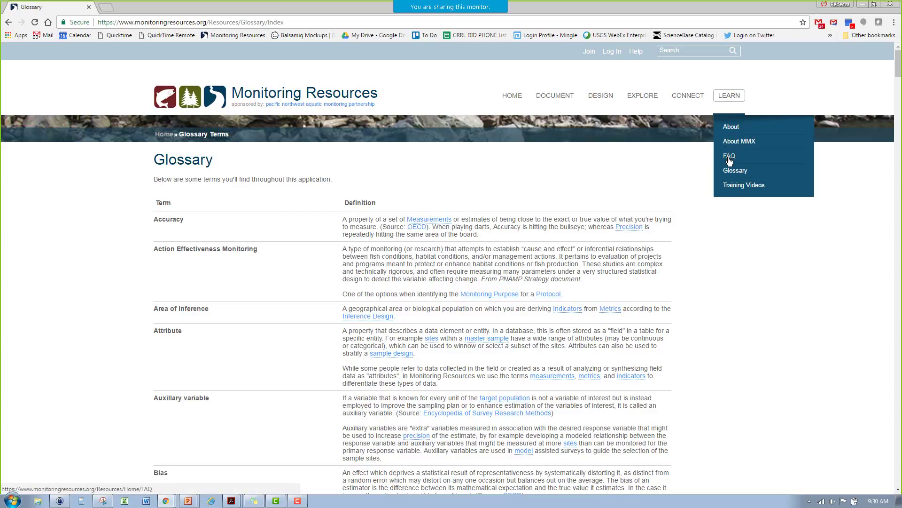
Step: View the site's Frequently Asked Questions page and the list of training videos
click(729, 159)
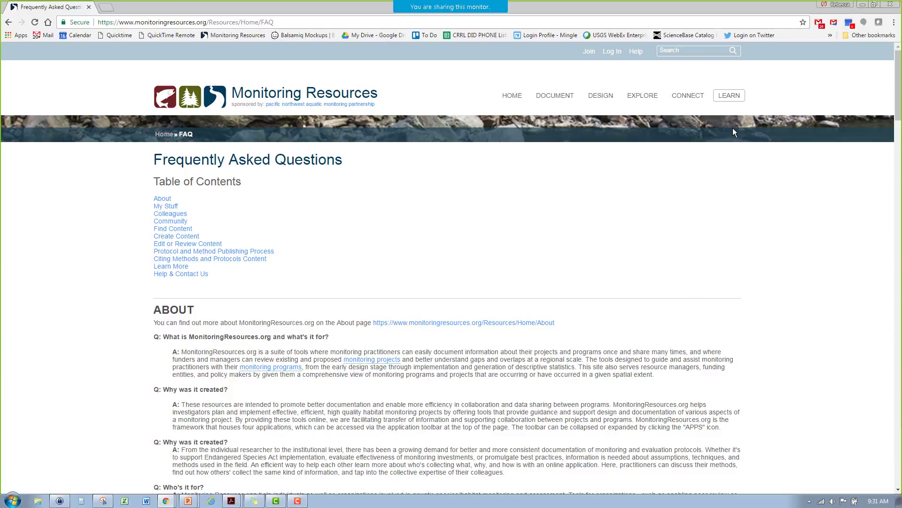
mouse_move(729, 97)
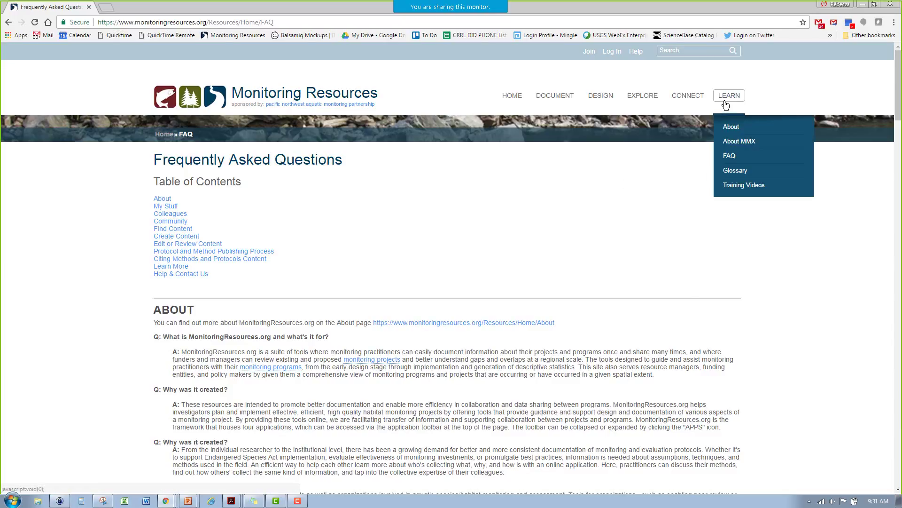
click(732, 185)
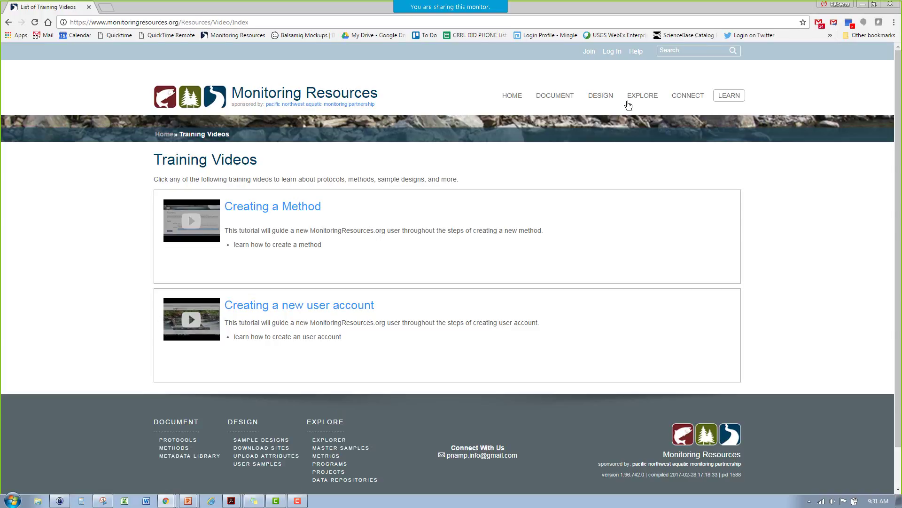
Step: View the account request form from the login page and return to the login form
click(612, 52)
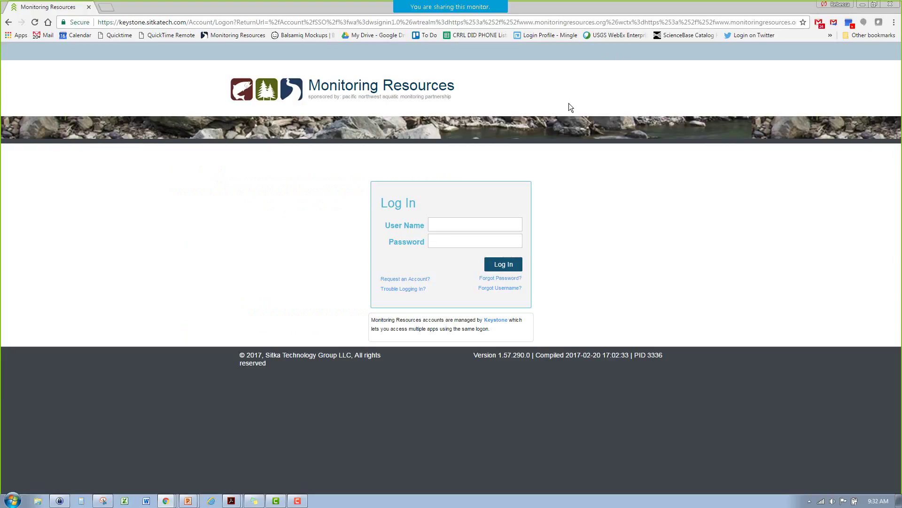
click(395, 280)
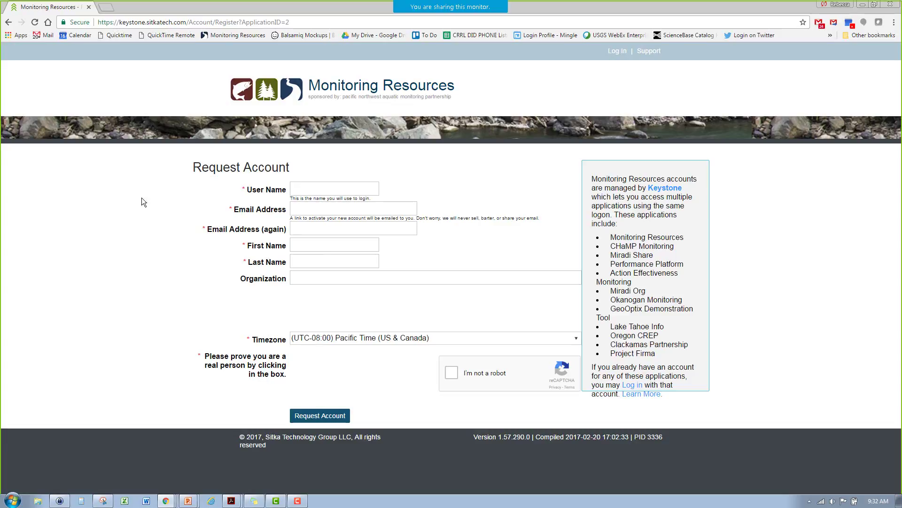
click(619, 54)
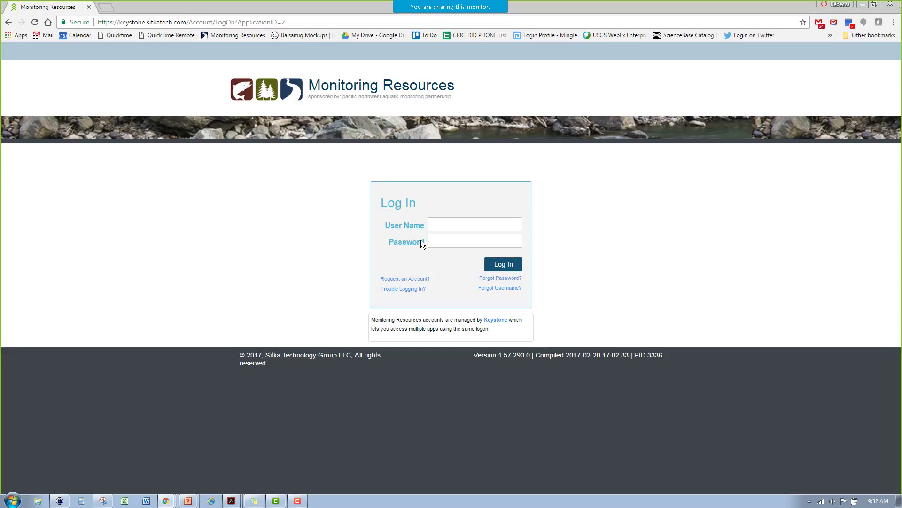
Step: Log in with the user name PNAMP and the account password
text(PNAMP)
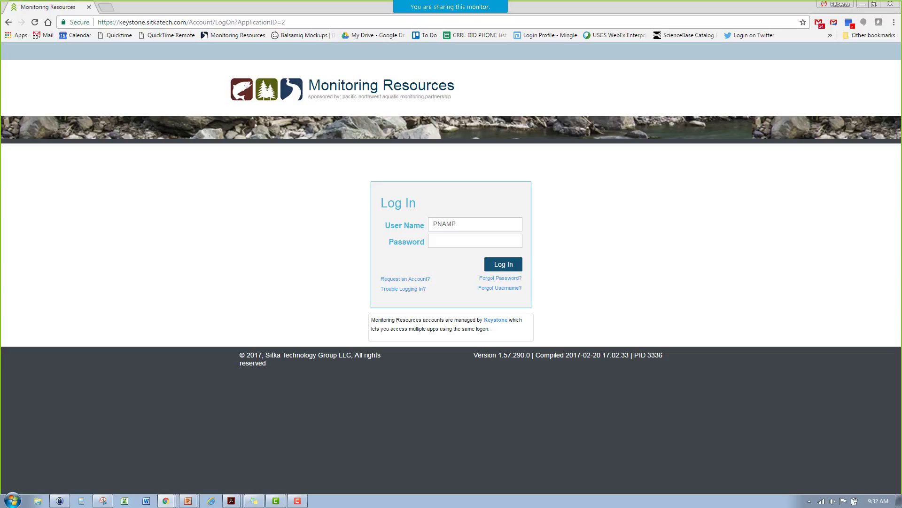
click(444, 245)
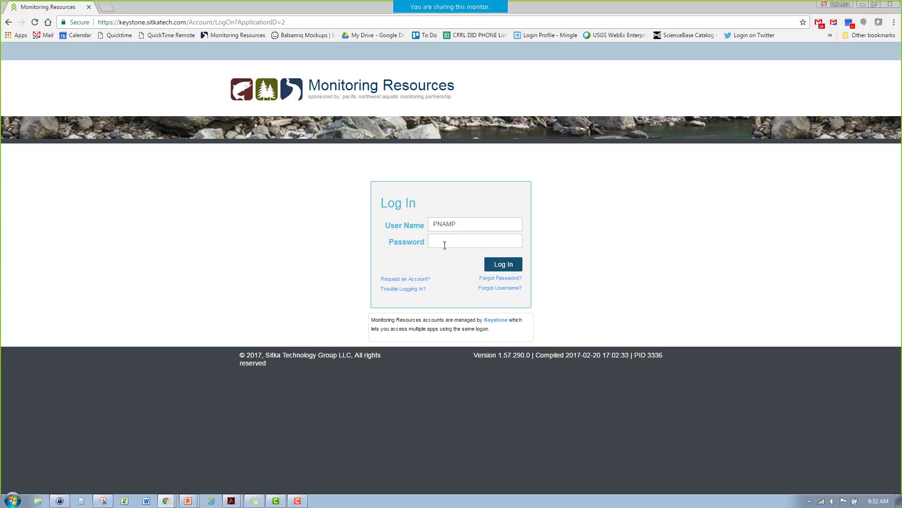
key(ctrl+v)
click(499, 264)
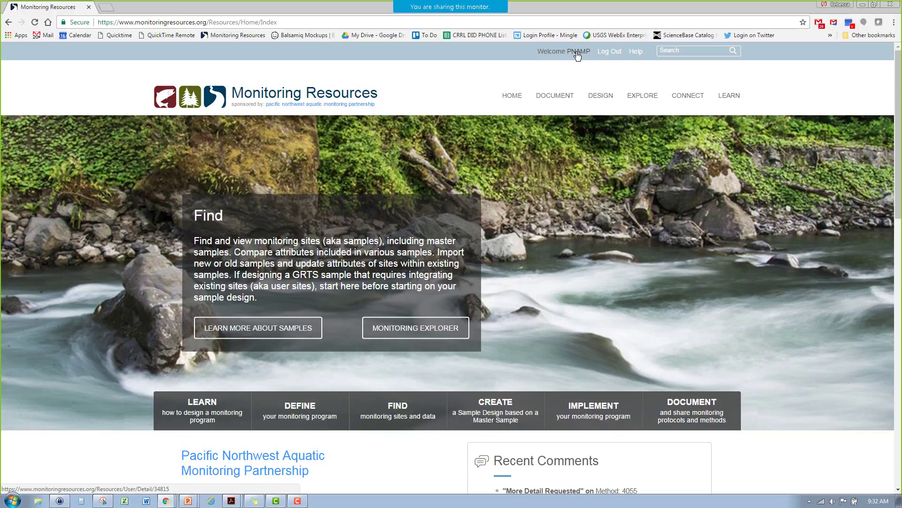
Step: Open the logged-in account's user profile and review its owned content, social info, subscriptions, bookmarks and colleagues
click(577, 55)
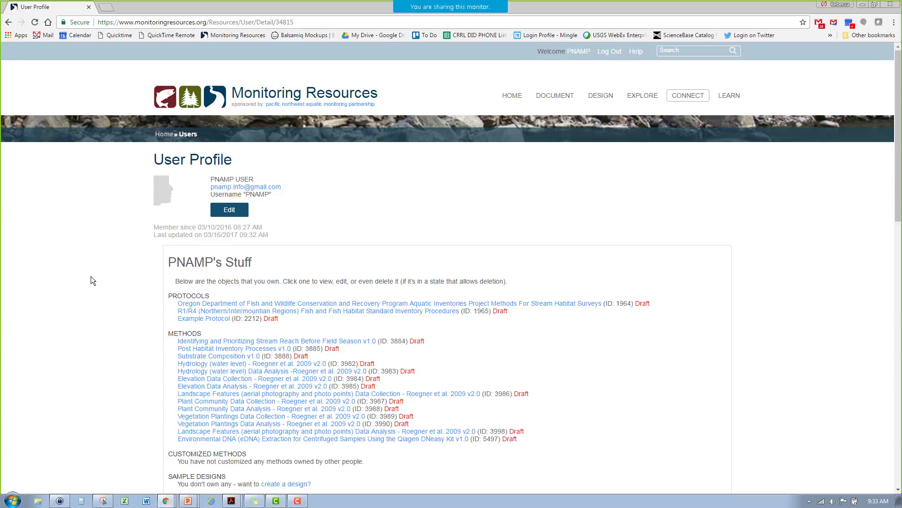
scroll(91, 281, down, 1)
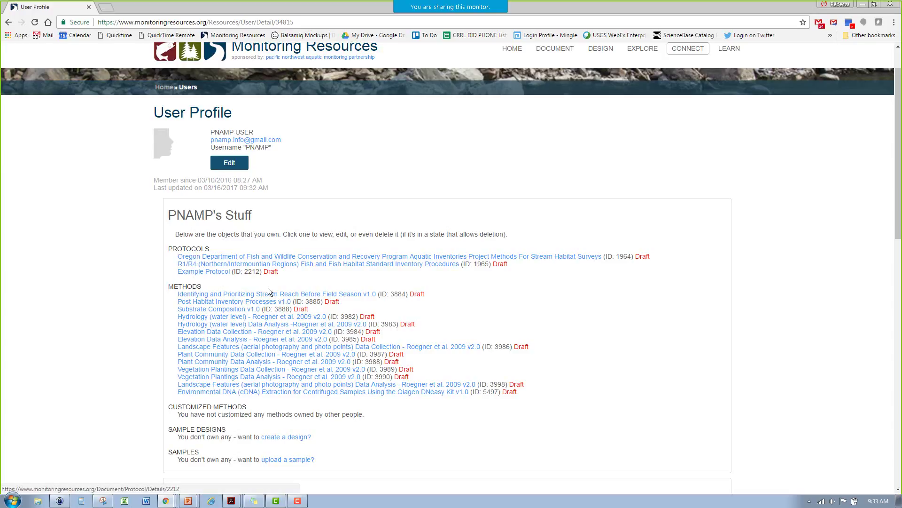
scroll(222, 332, down, 2)
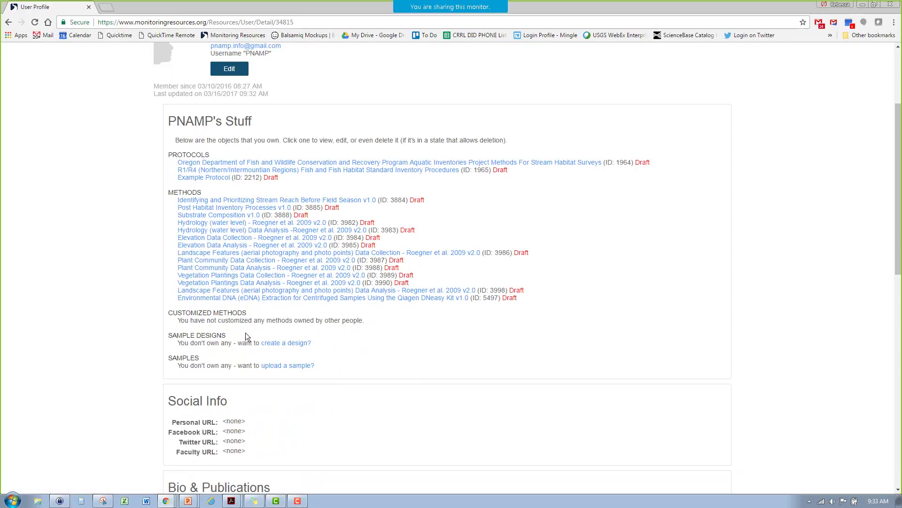
scroll(203, 345, down, 2)
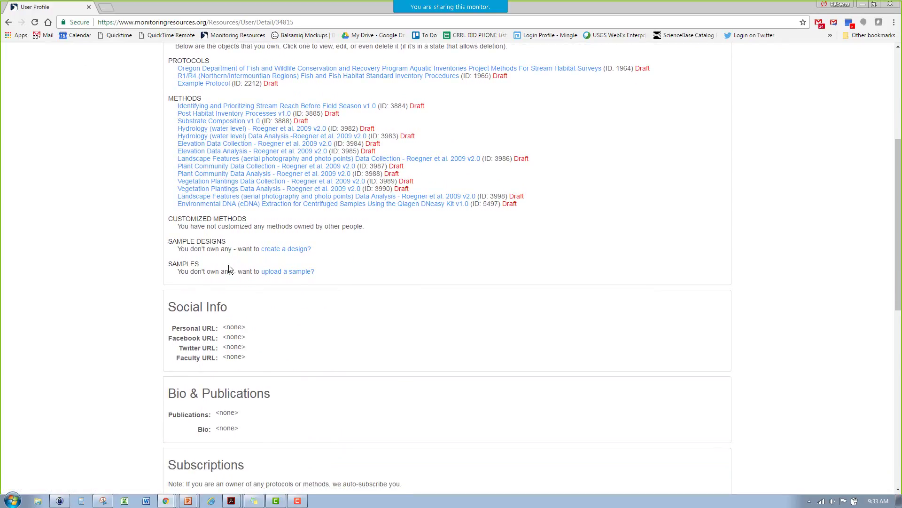
scroll(228, 267, down, 8)
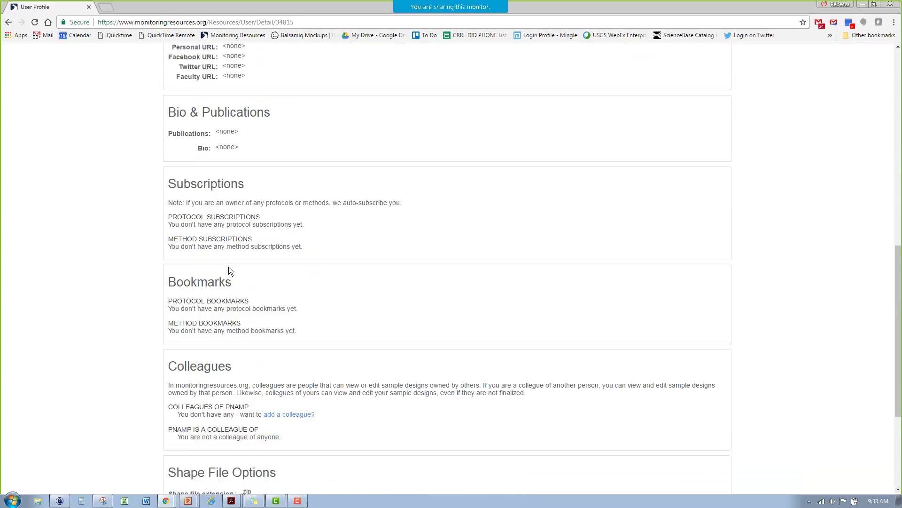
scroll(228, 267, up, 5)
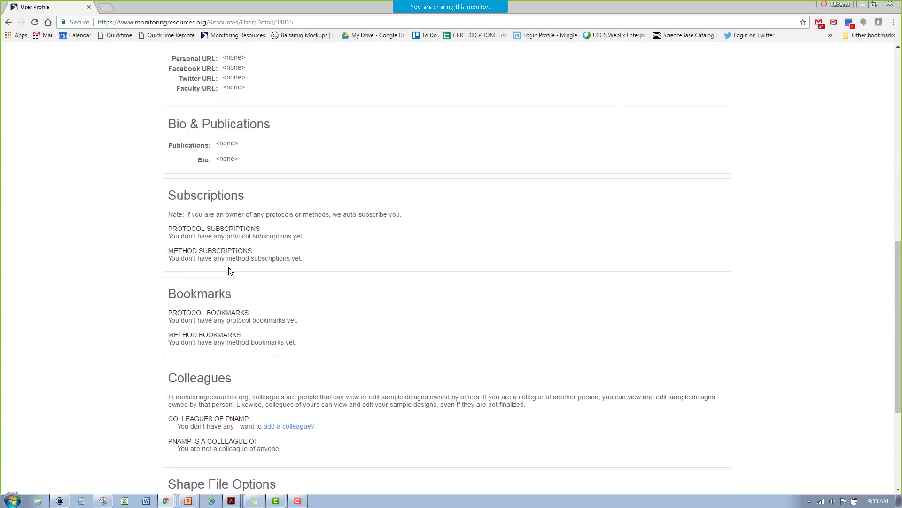
scroll(229, 268, up, 5)
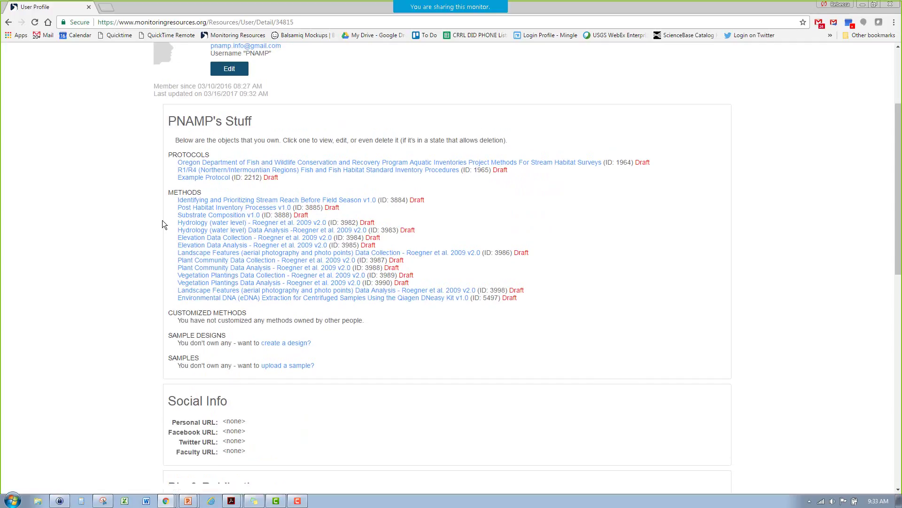
scroll(242, 277, up, 2)
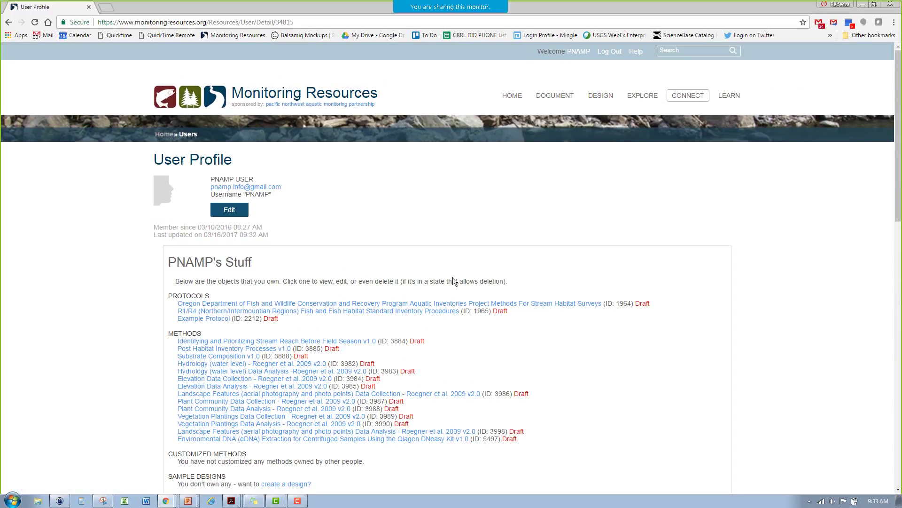
Step: Open the list of protocols and the details of "SRFB - Monitoring Effectiveness of Habitat Protection Projects v1.0"
mouse_move(556, 97)
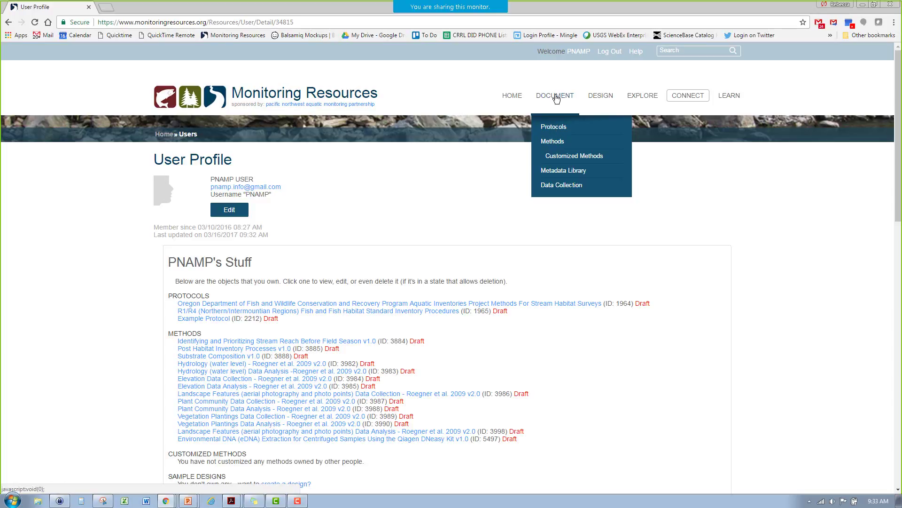
click(555, 128)
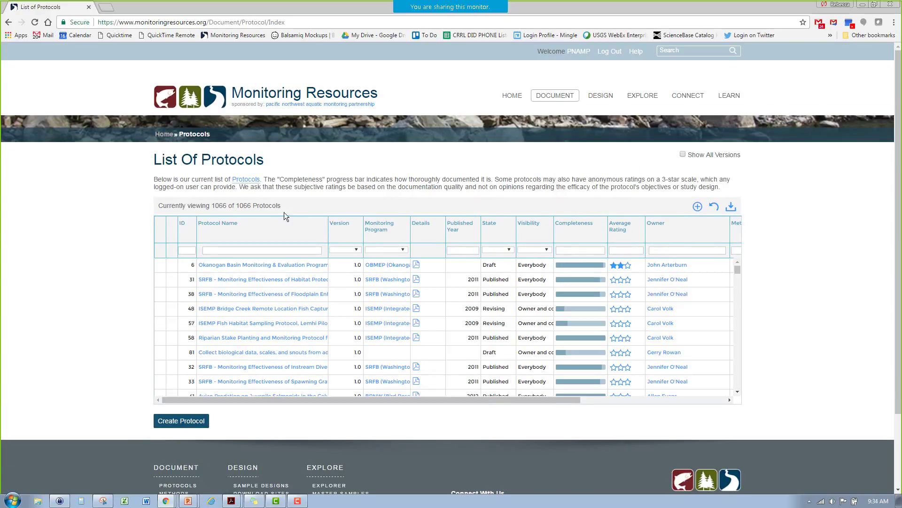
click(242, 250)
click(236, 280)
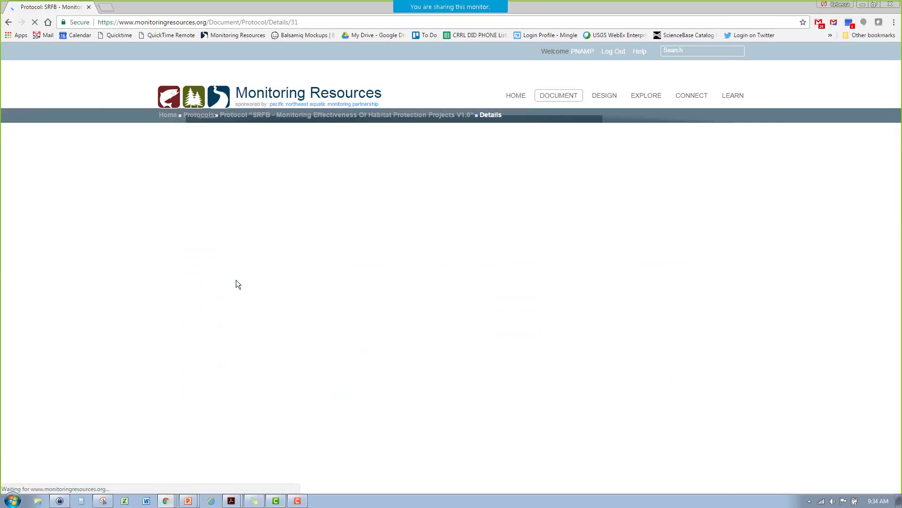
Step: Examine the protocol's summary and its Basics & Objectives section, including background, monitoring program and objectives
scroll(330, 325, down, 1)
scroll(329, 324, down, 10)
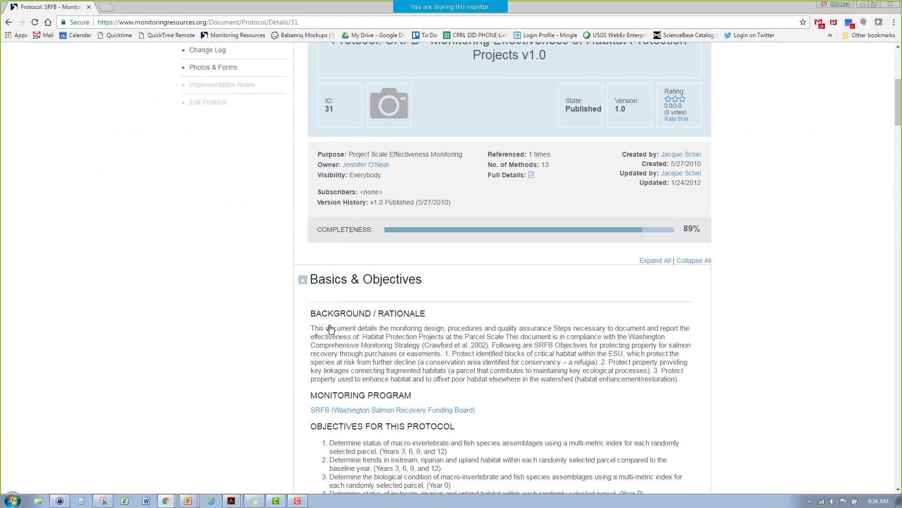
scroll(329, 325, down, 3)
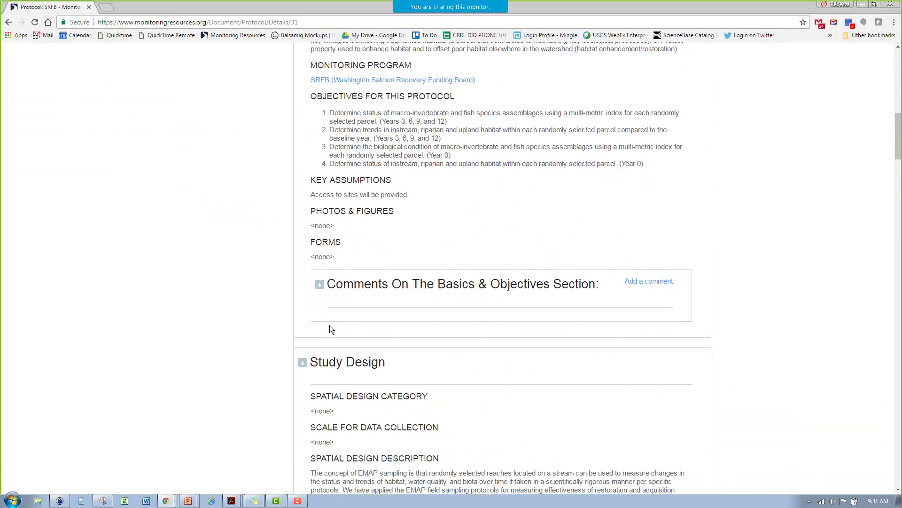
scroll(329, 325, up, 5)
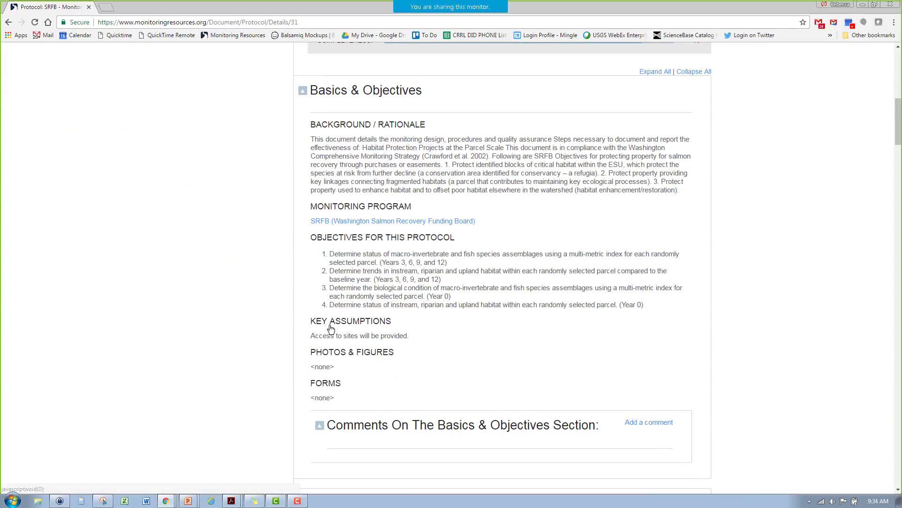
scroll(330, 329, up, 1)
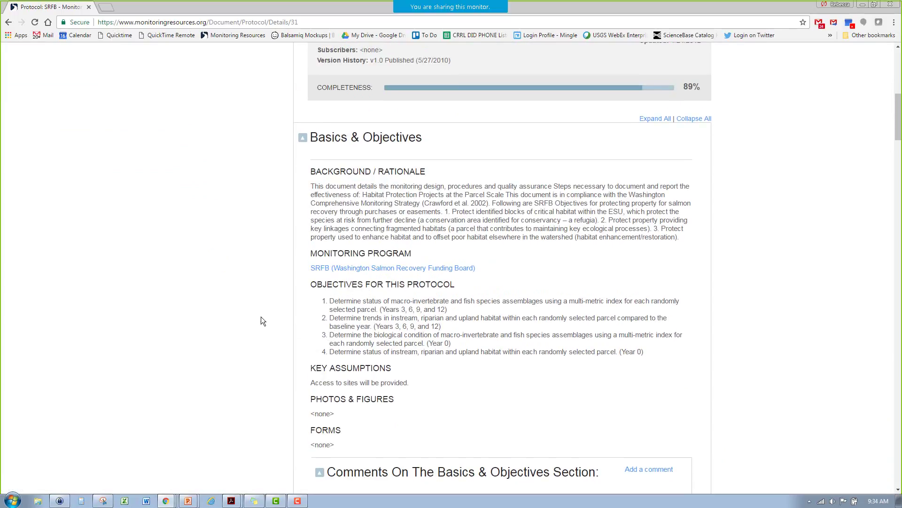
Step: Leave the protocol's details and open the Monitoring Explorer map
scroll(204, 281, up, 5)
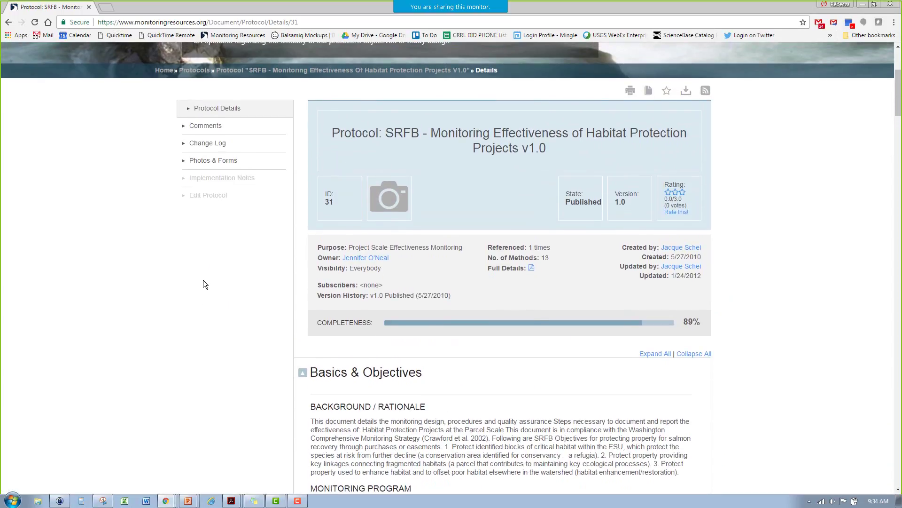
scroll(203, 281, up, 4)
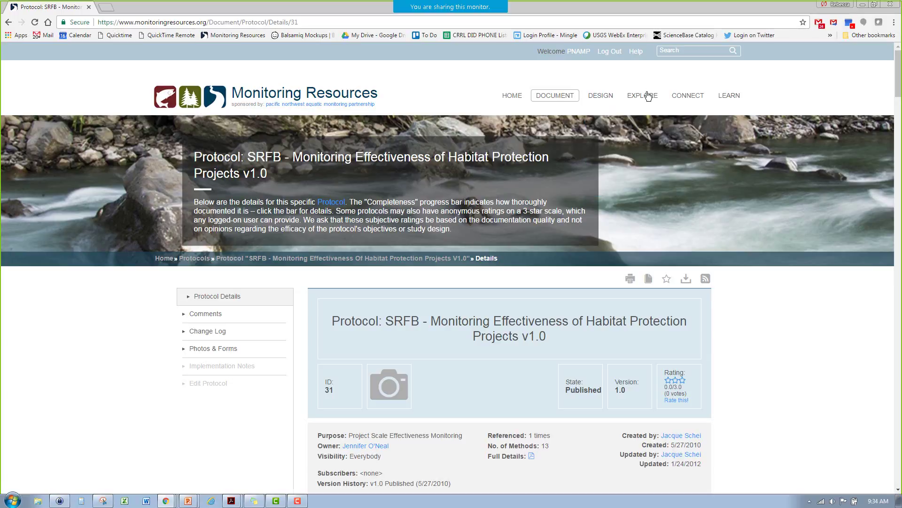
mouse_move(640, 99)
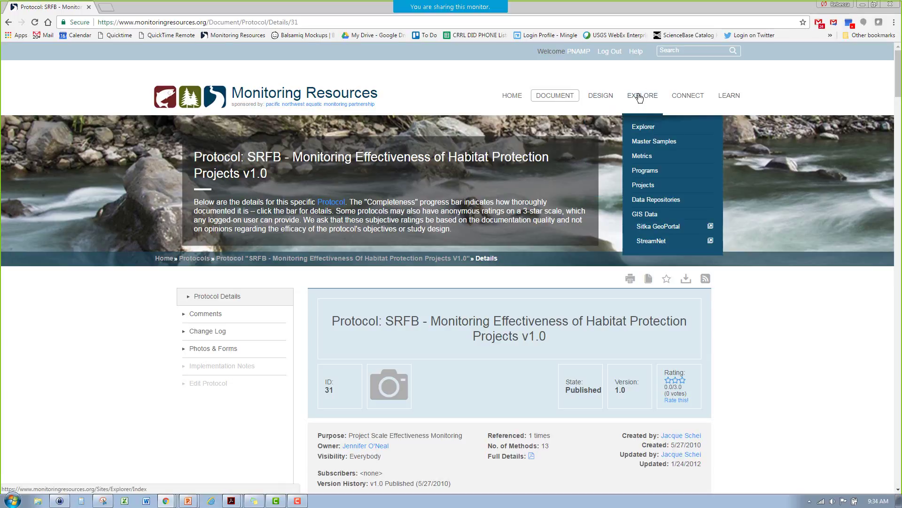
click(636, 130)
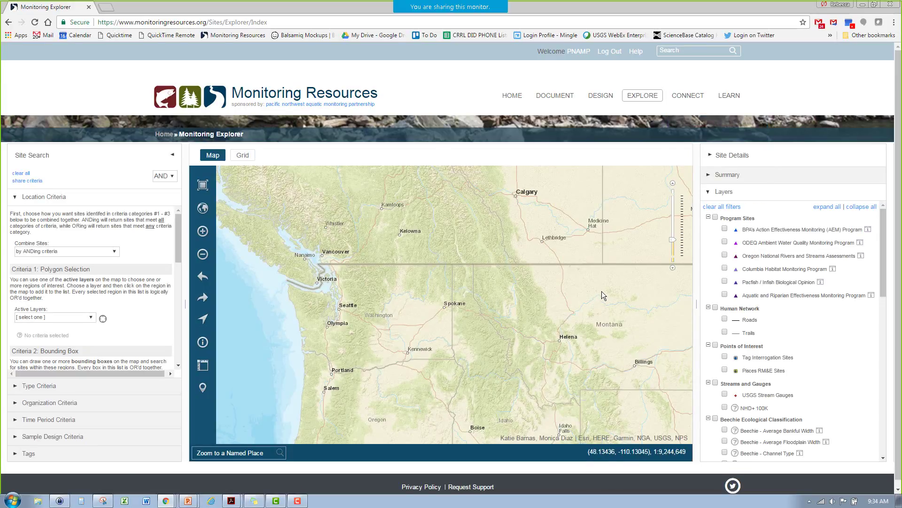
Step: Show all Program Sites layers on the map and identify the PIBO site just south of Kennewick, closing its pop-up after viewing
click(715, 217)
scroll(409, 357, up, 3)
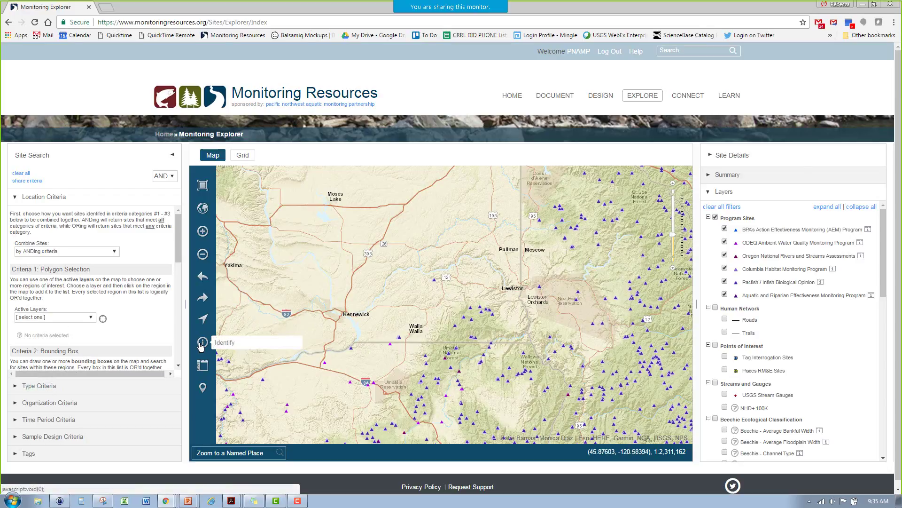
click(352, 348)
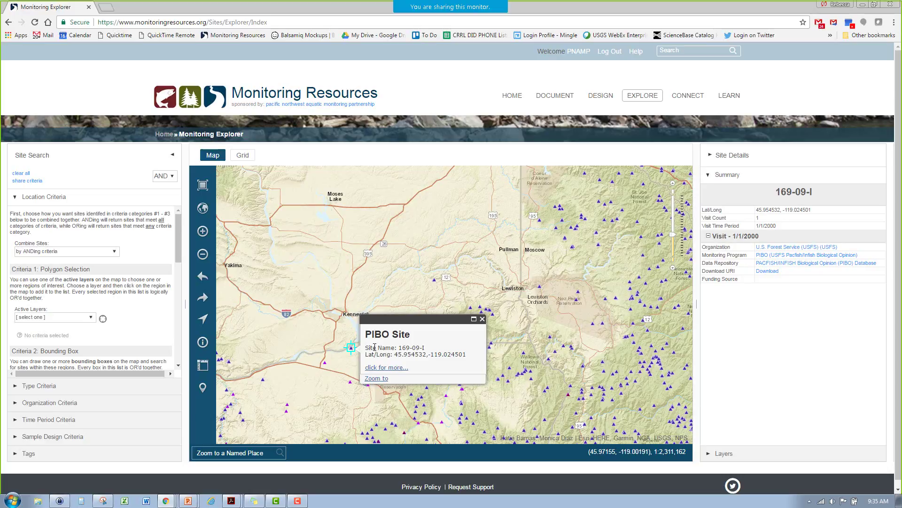
click(483, 319)
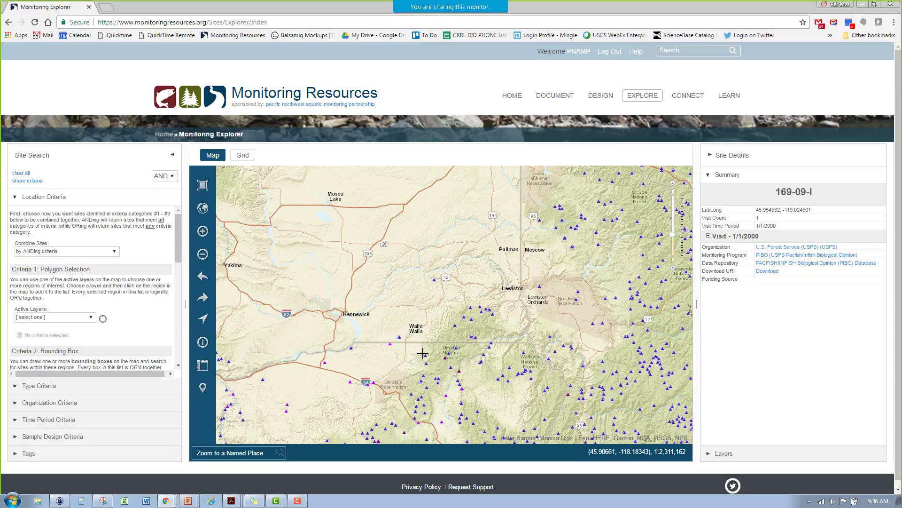
Step: Open the site's discussions page and browse the recent postings from all areas
mouse_move(684, 100)
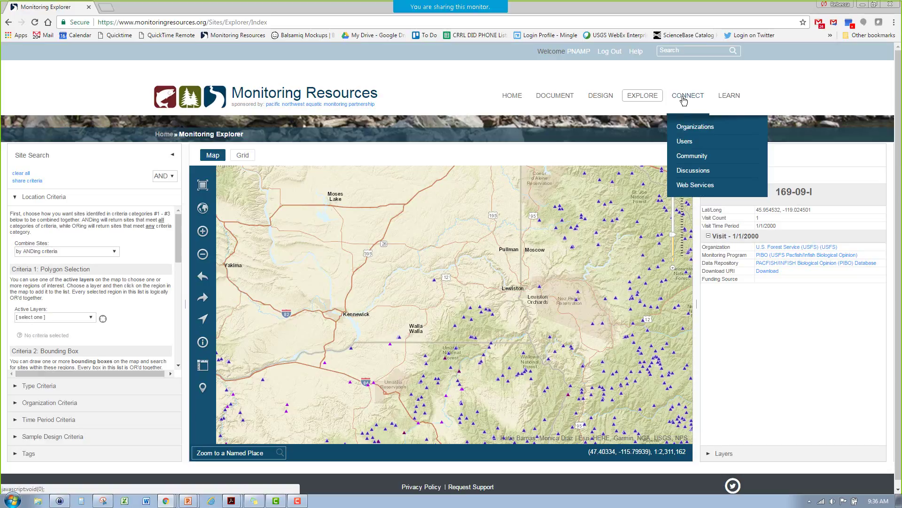
click(693, 171)
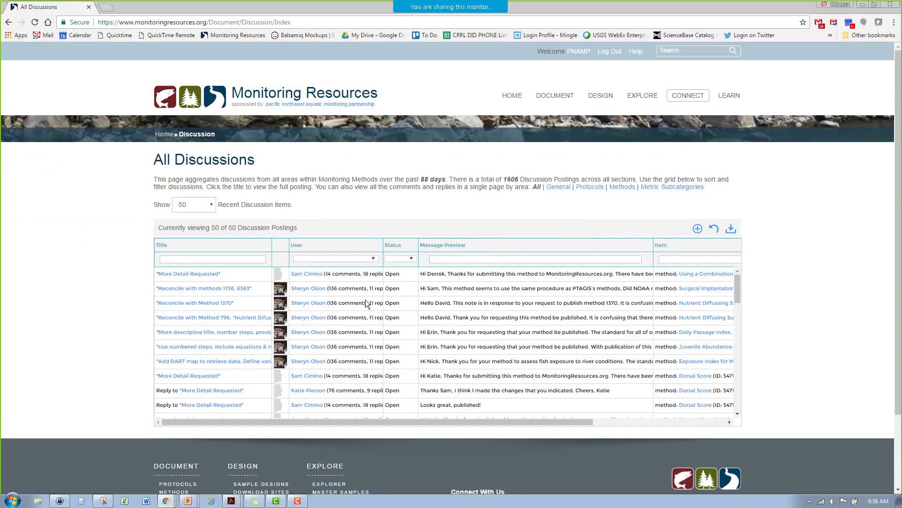
scroll(371, 300, down, 1)
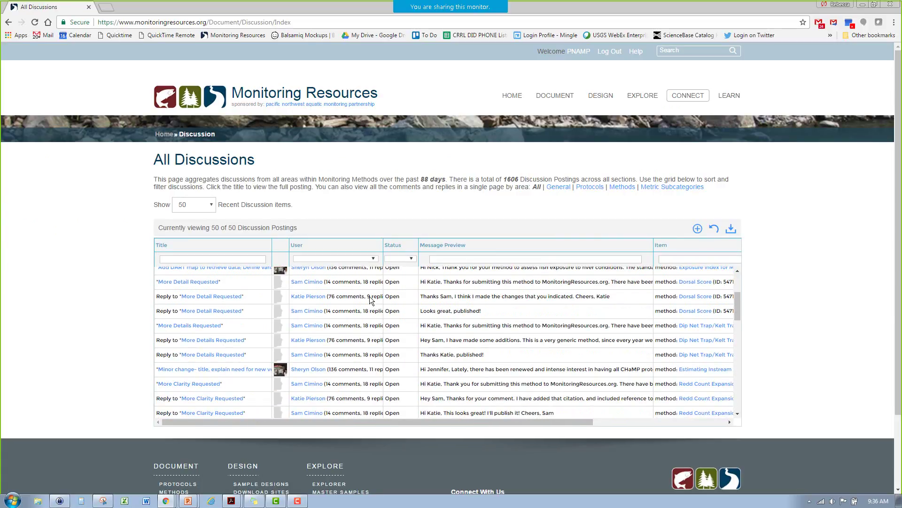
scroll(370, 299, up, 1)
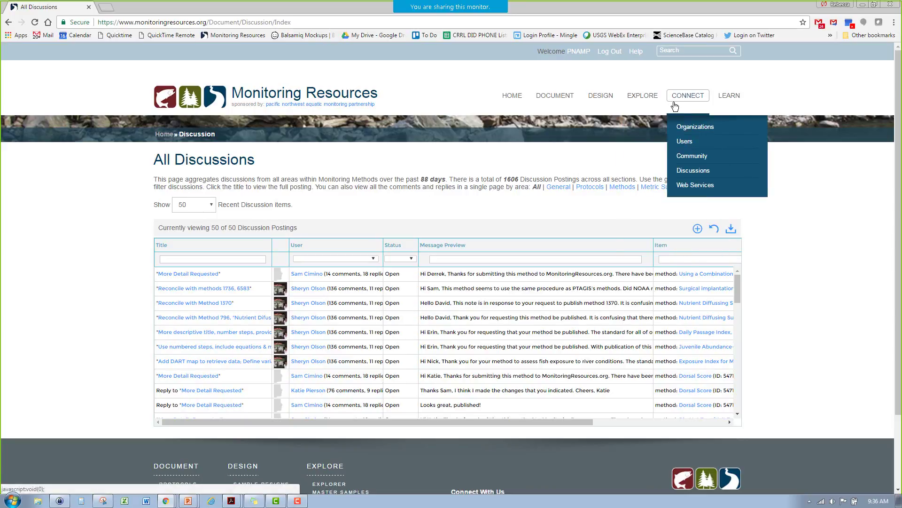
mouse_move(731, 97)
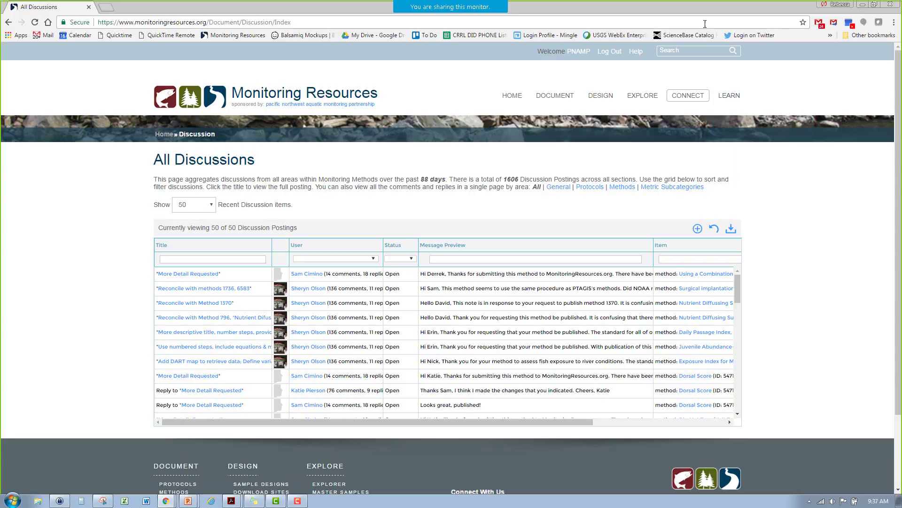
Step: Minimize the browser to return to the slide show and advance from "Live Demo" to the following slide
click(865, 5)
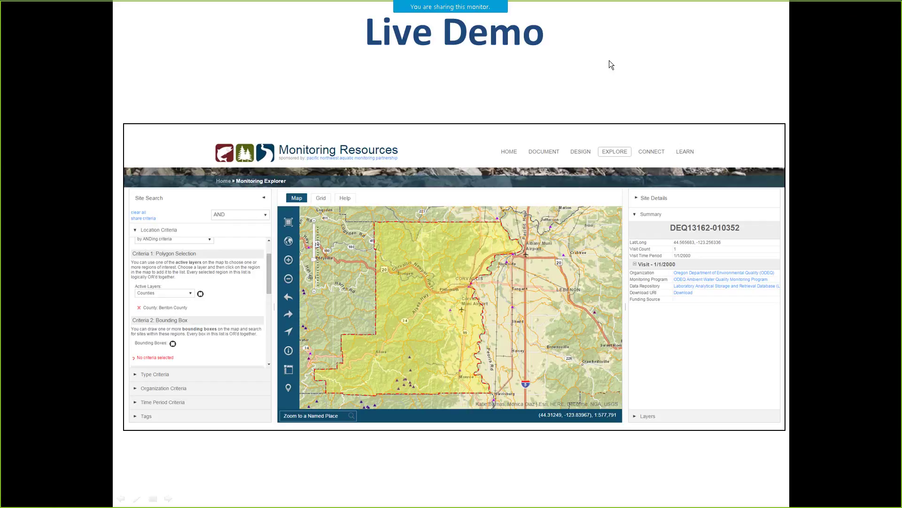
key(Right)
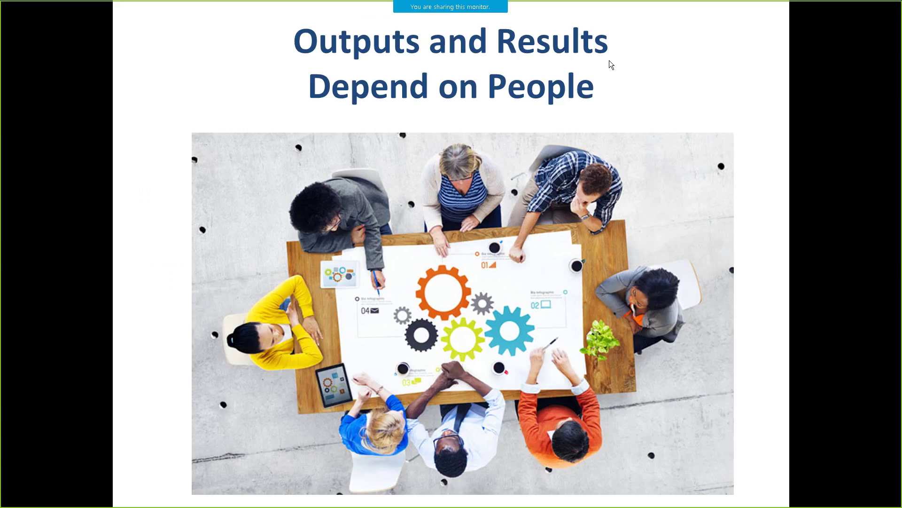